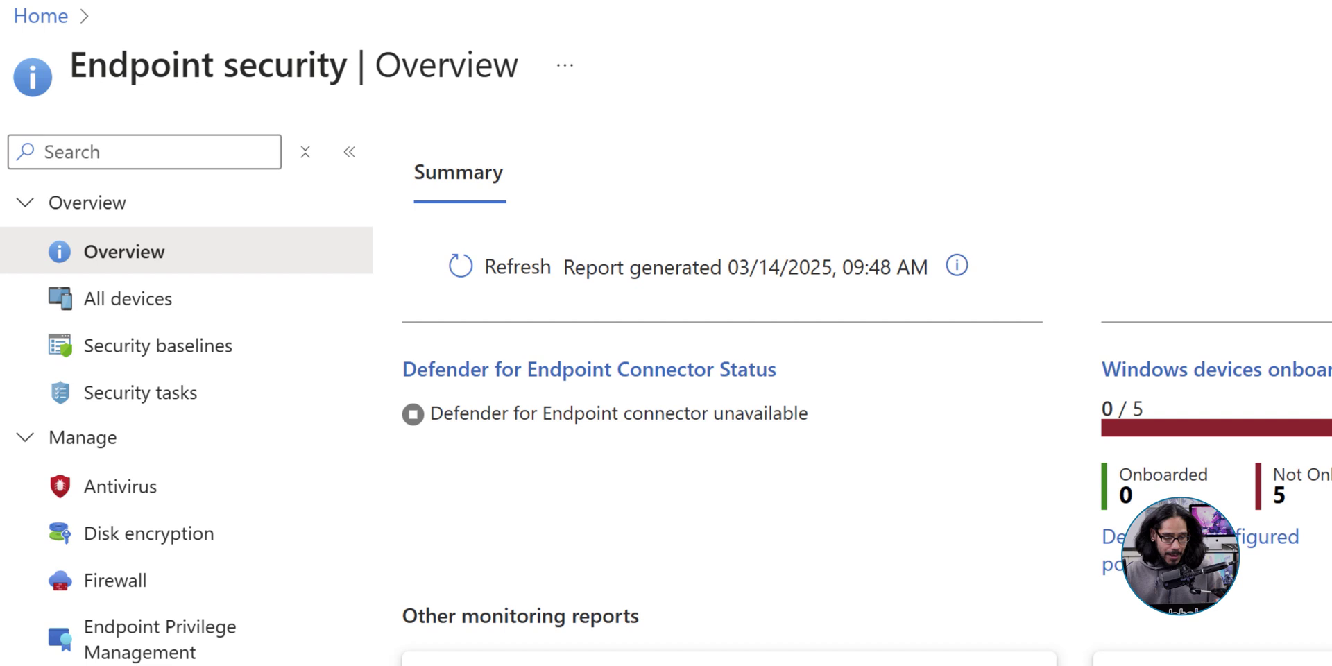
Scroll down the Endpoint security menu to reveal Account protection
scroll(666, 332, "down", 5)
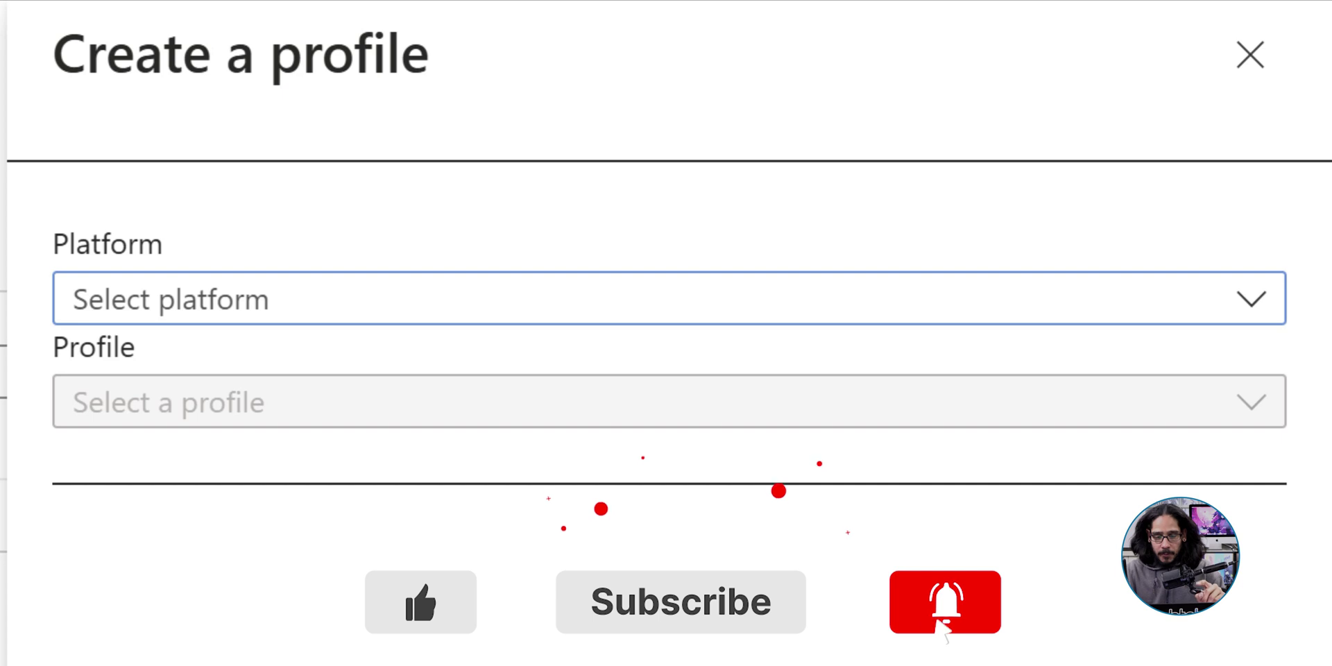
Choose platform Windows and profile Local user group membership for the new account protection policy
key("alt+Down")
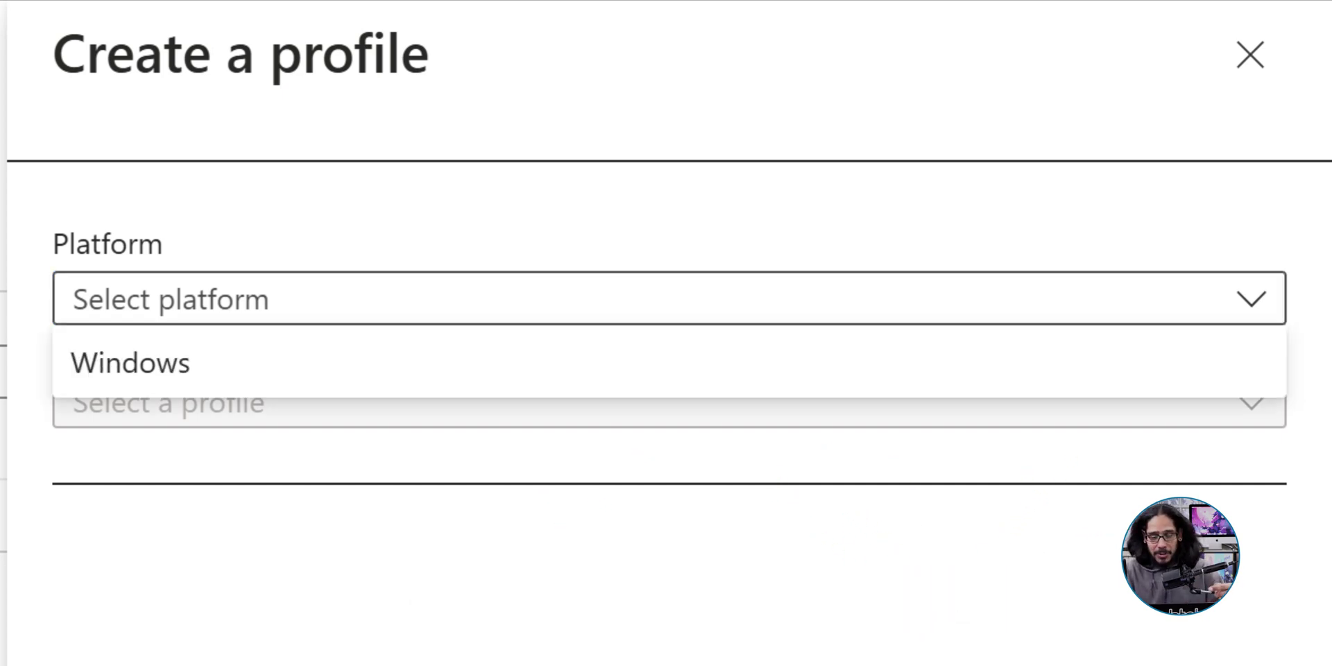
key("Down")
key("Return")
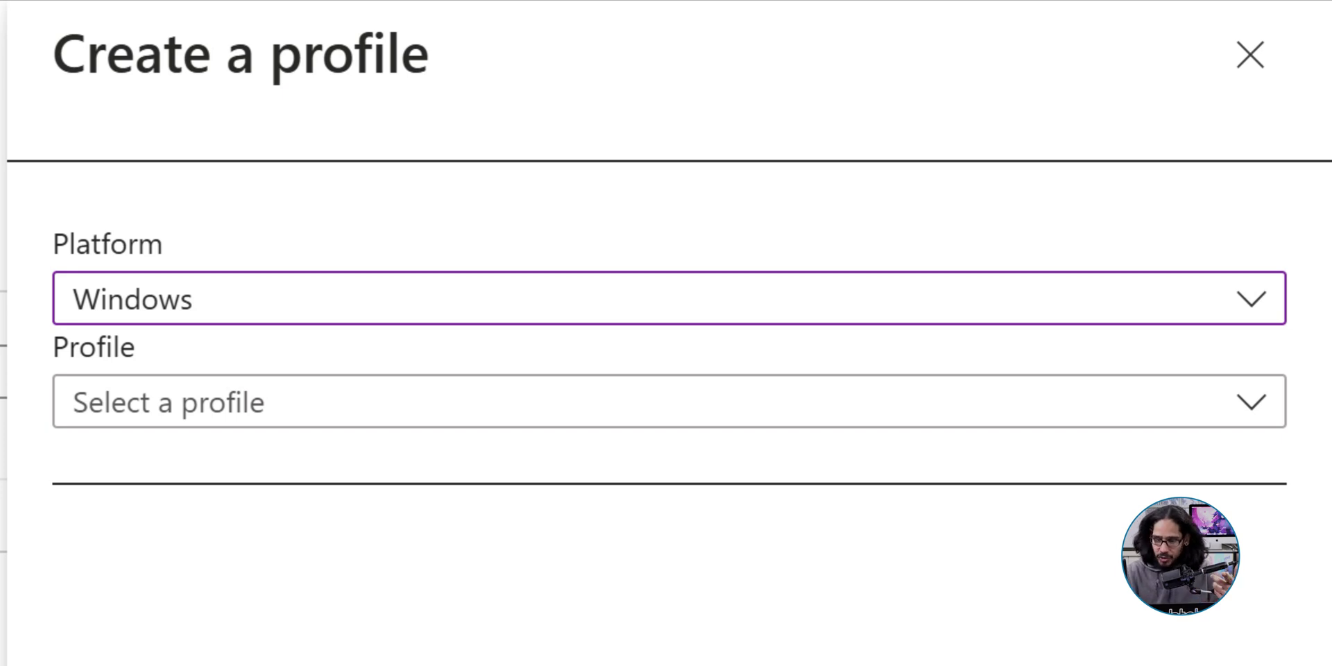
key("Tab")
key("alt+Down")
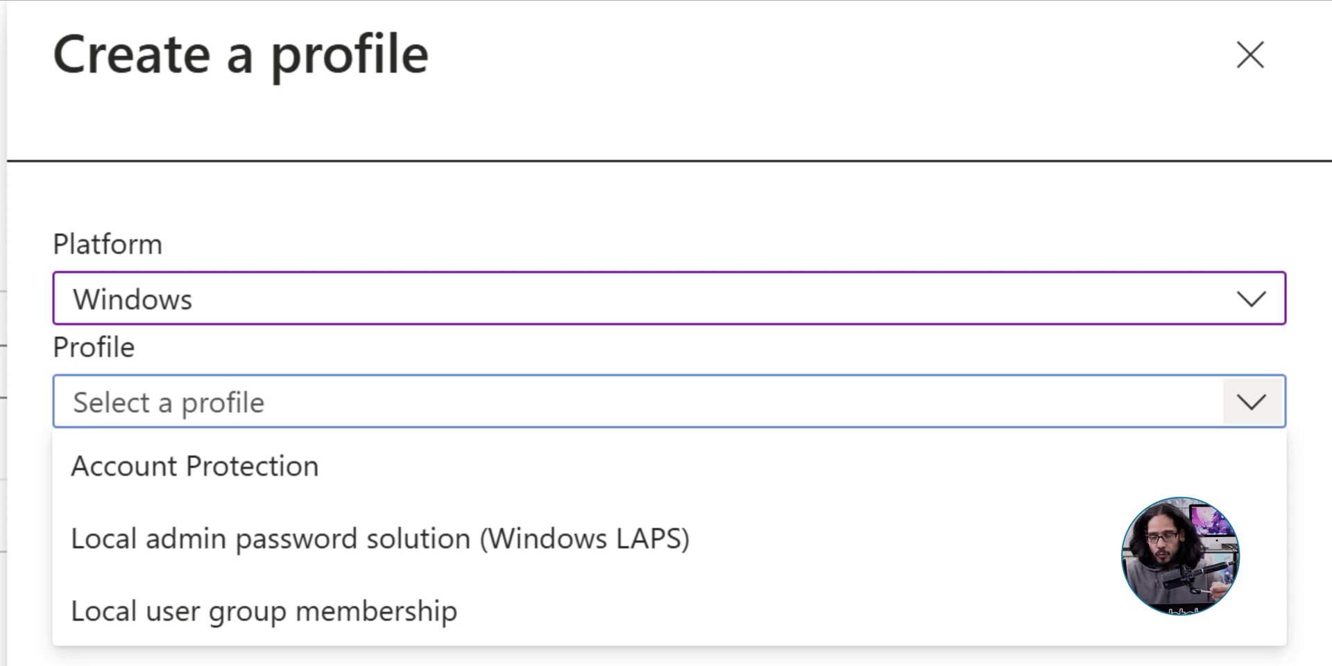
key("Down")
key("Down")
key("Down")
key("Return")
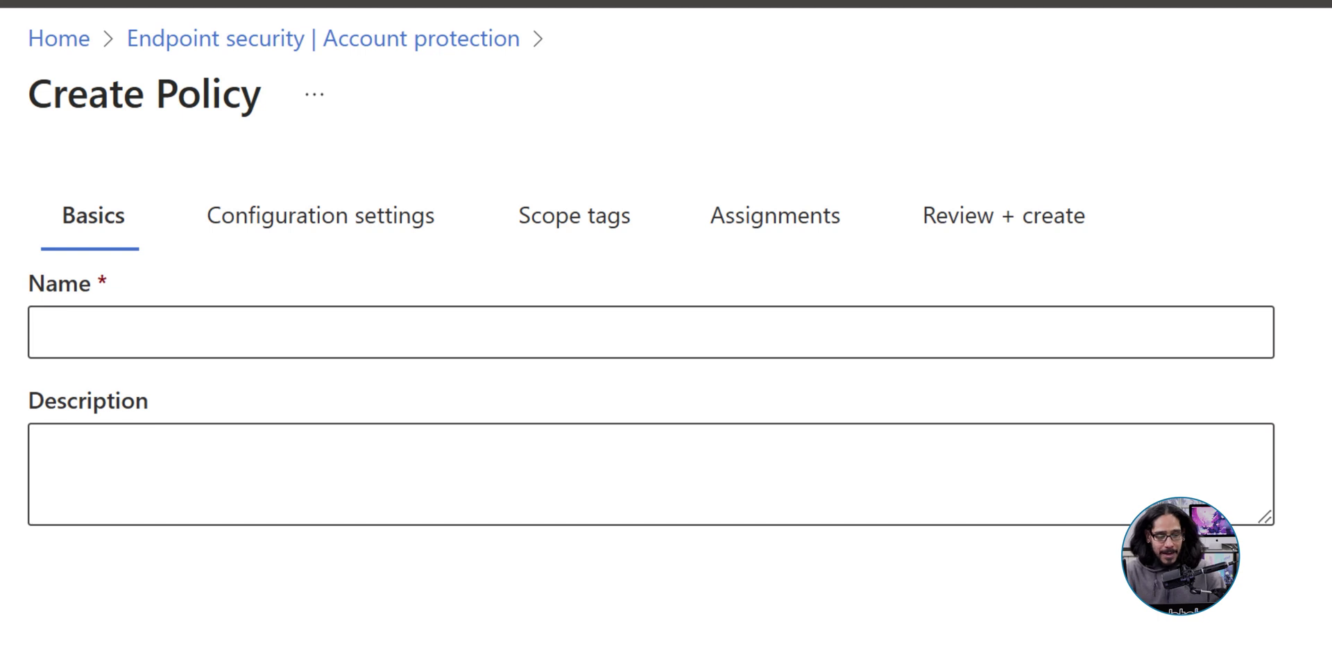
Name the policy 'BTNHD Add Local User to Admin Group'; set Administrators to Add (Update) with Users/Groups
type("BTNHD Add Local User to Admin Group")
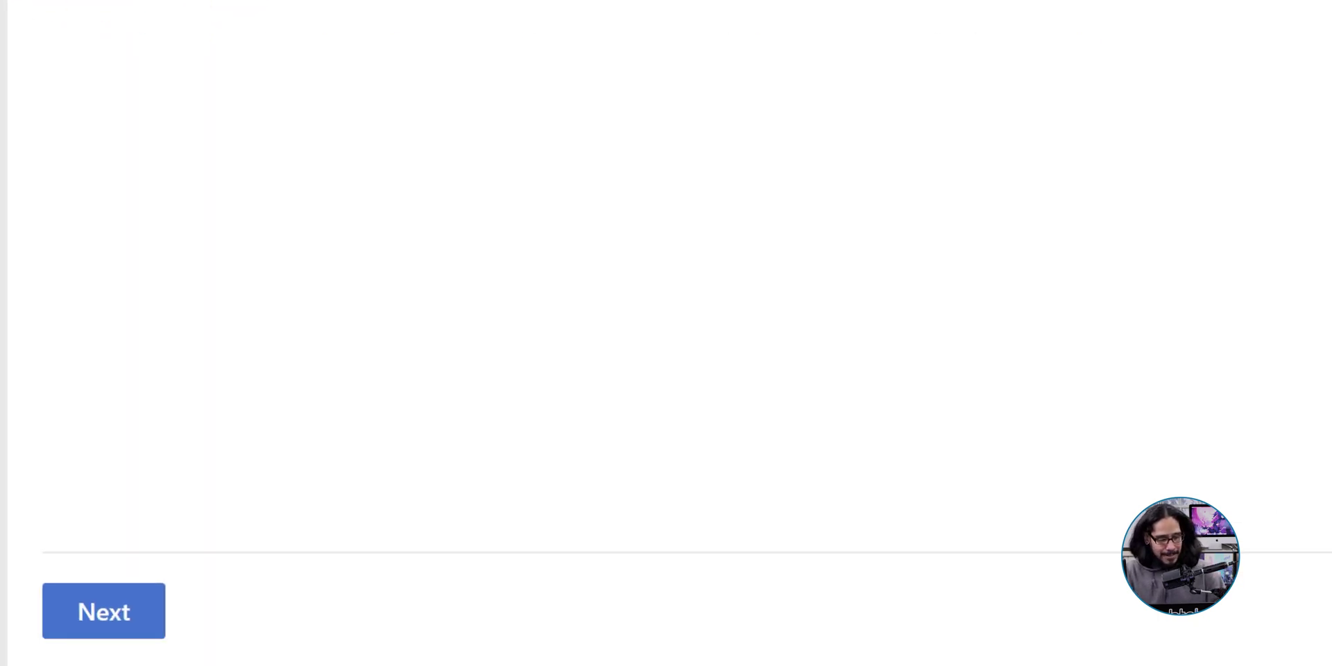
left_click(103, 610)
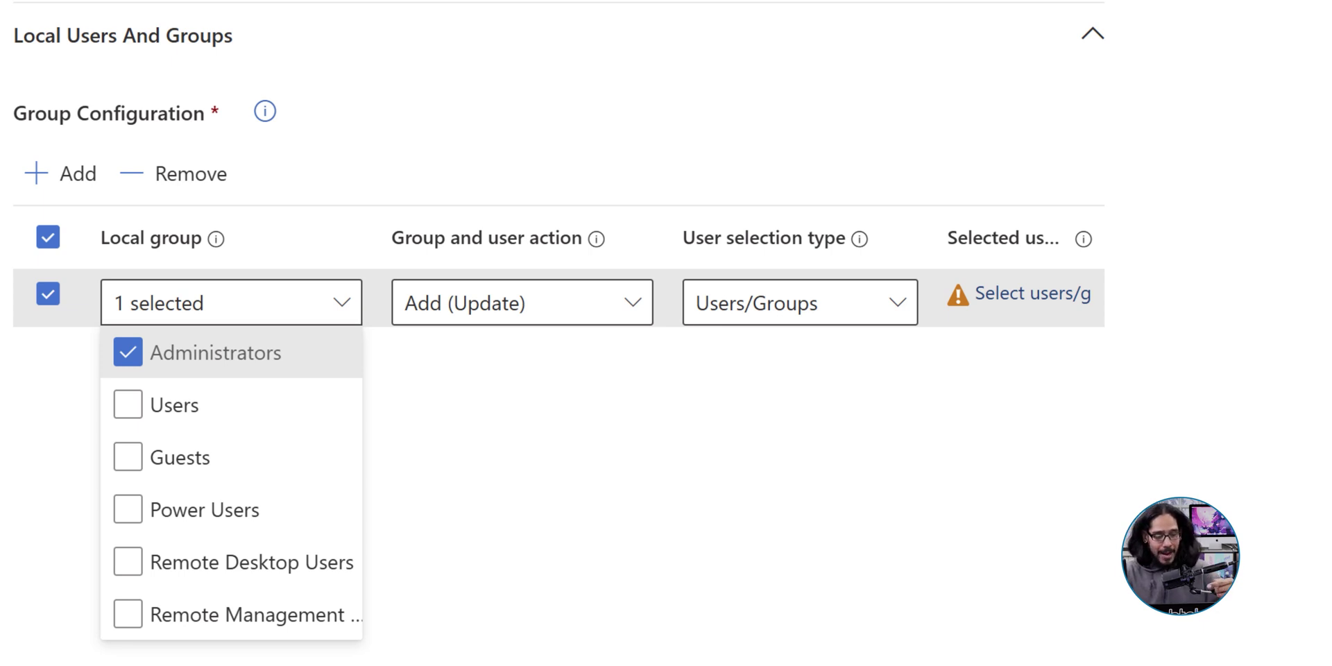
left_click(522, 302)
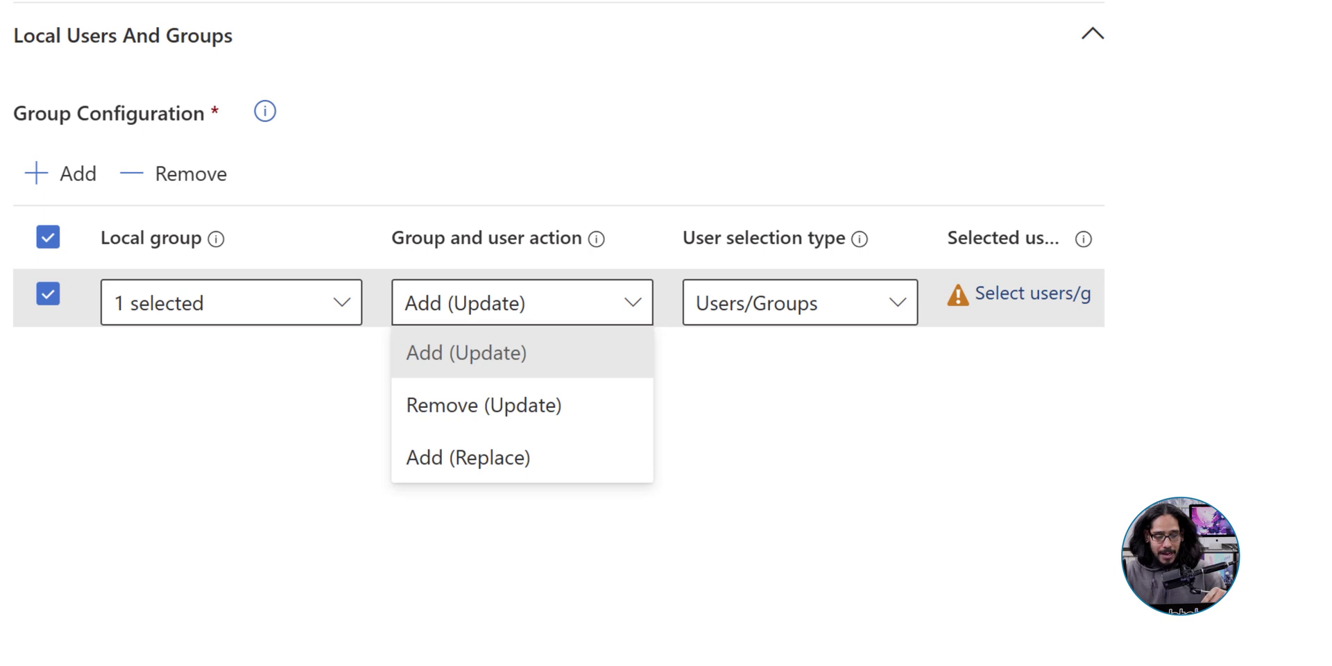
left_click(800, 303)
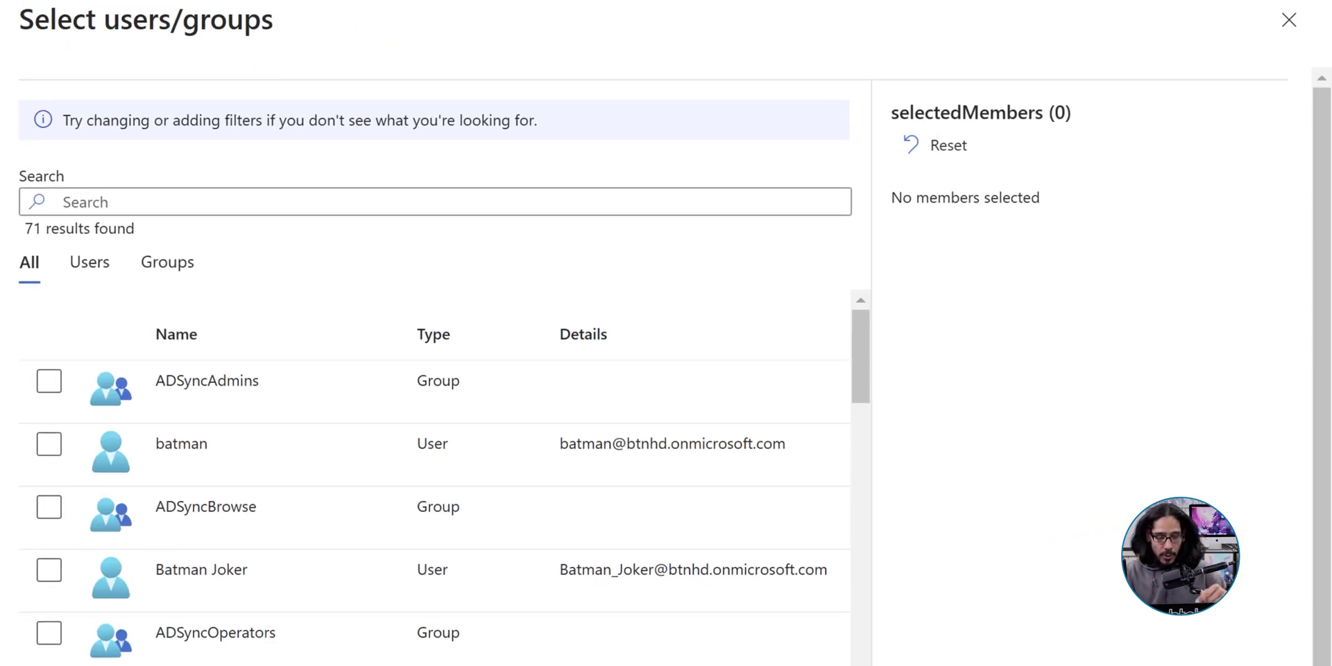
Select the user to add as a member of the local Administrators group
left_click(49, 416)
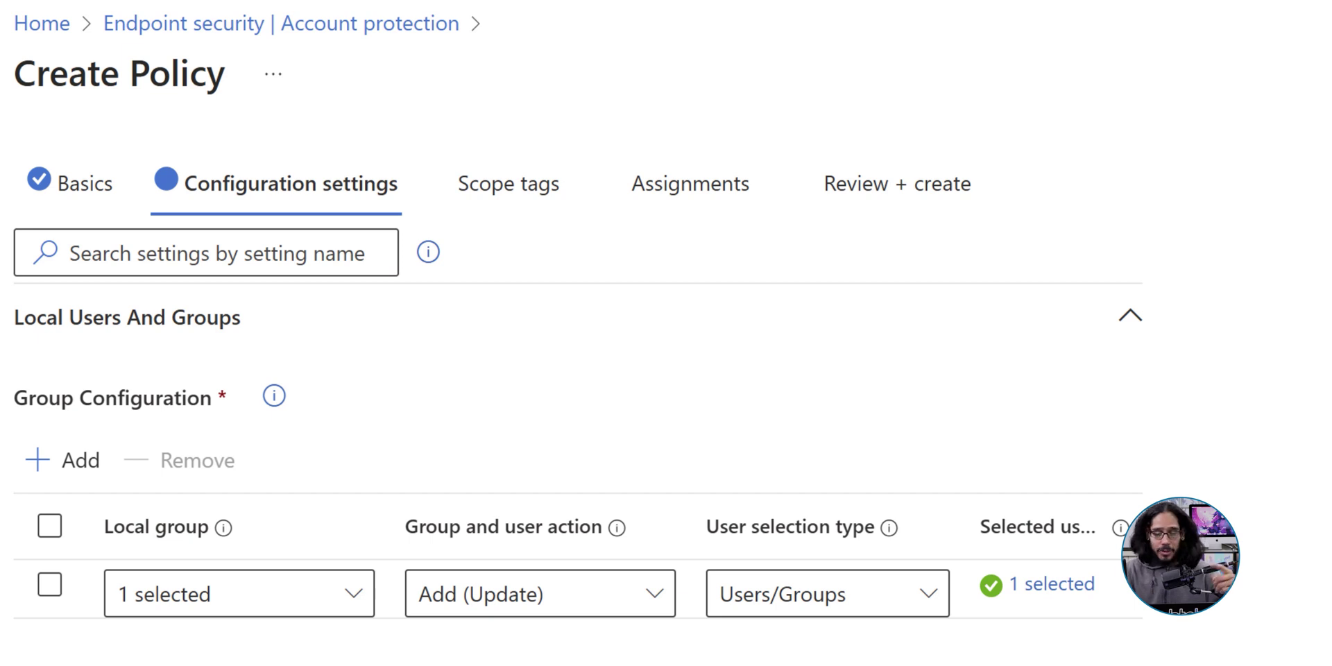
Skip scope tags and assign the policy to the BTNHD DEVICES TESTING ONLY group
scroll(576, 333, "down", 5)
scroll(576, 333, "down", 5)
left_click(217, 624)
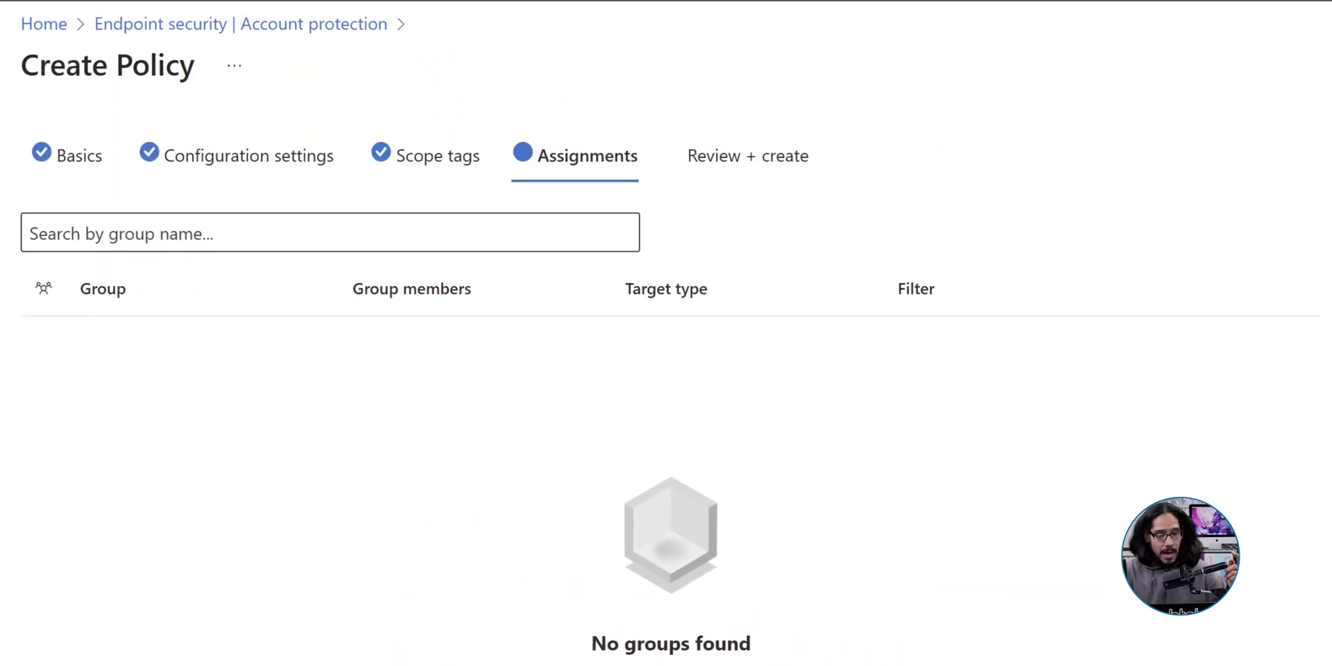
type("btnhd")
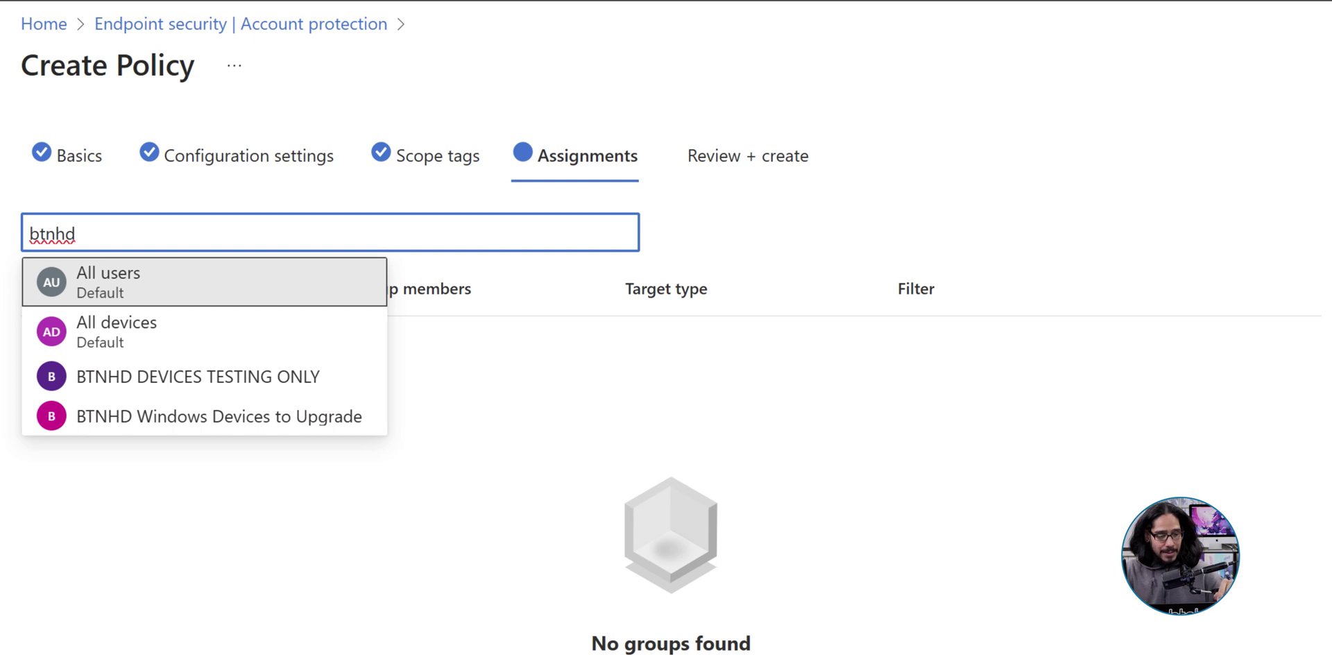
key("Down")
key("Down")
key("Return")
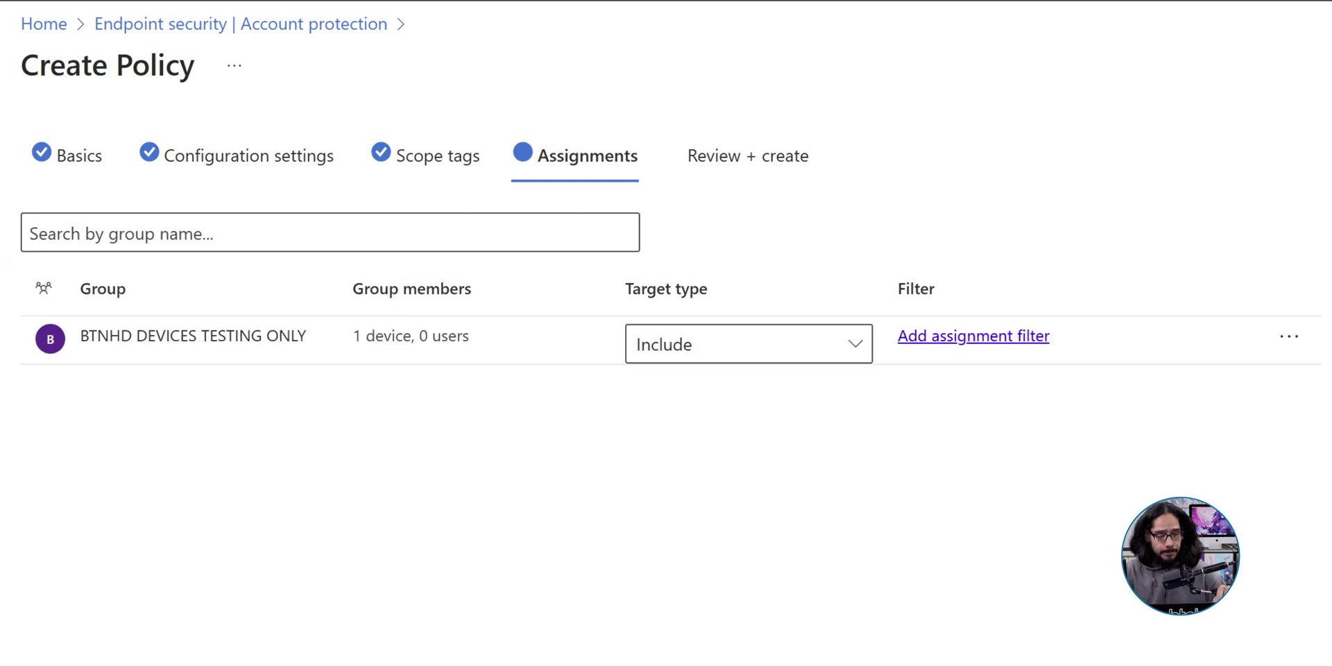
left_click(160, 633)
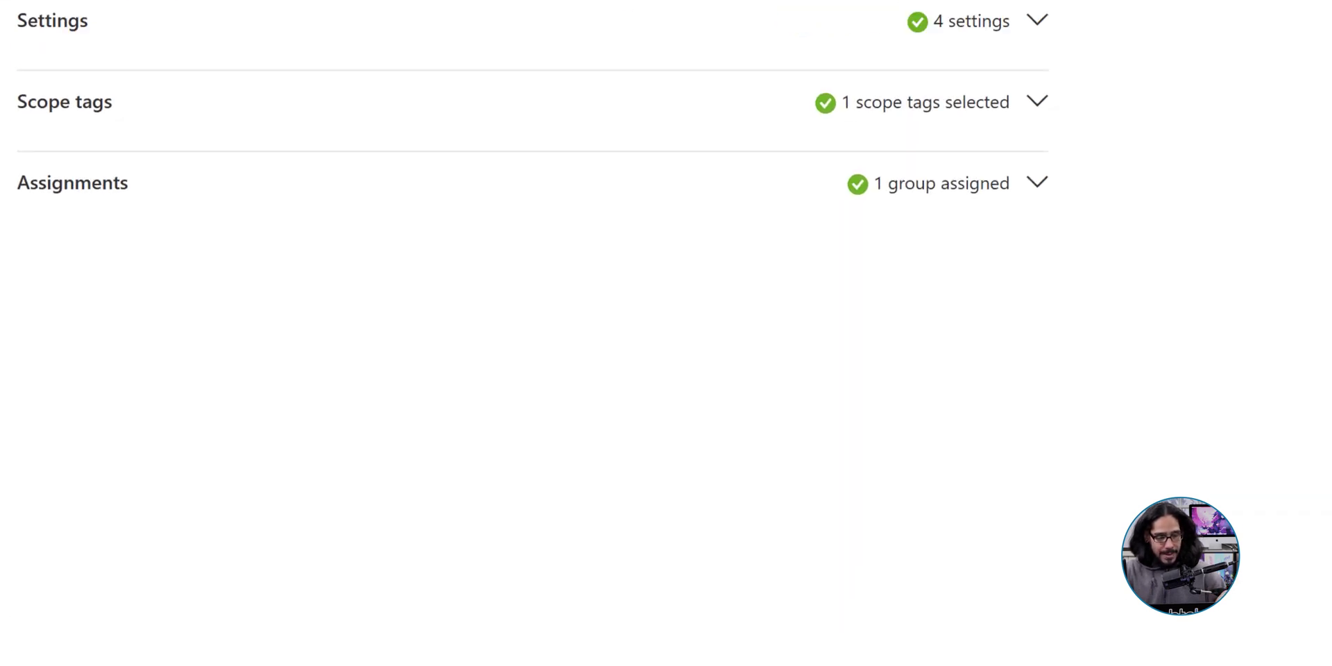